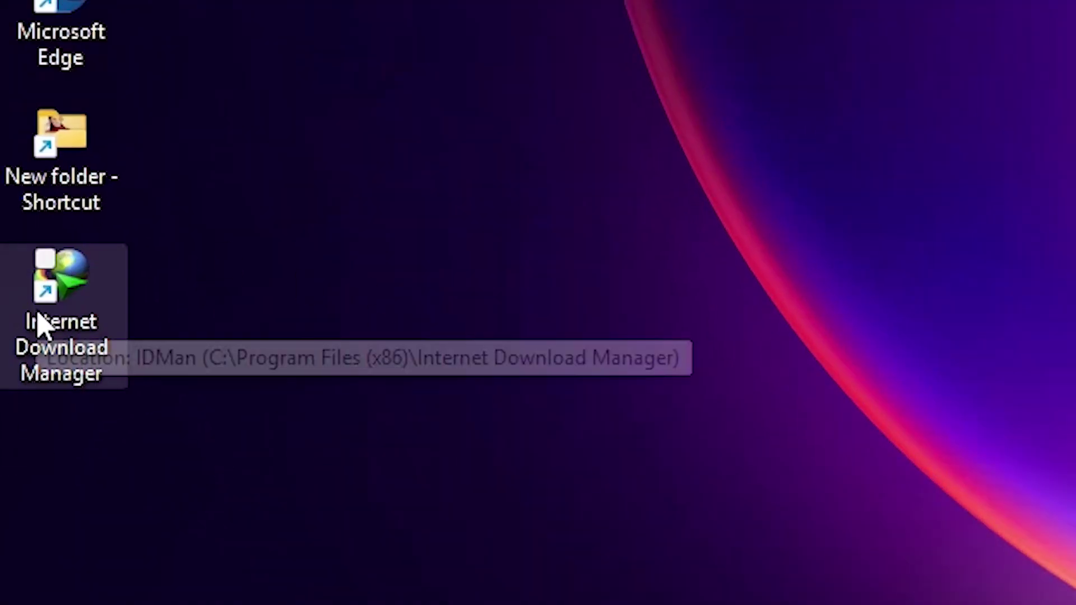
Launch Internet Download Manager 6.42 from its desktop shortcut, showing the empty download list
double_click(53, 333)
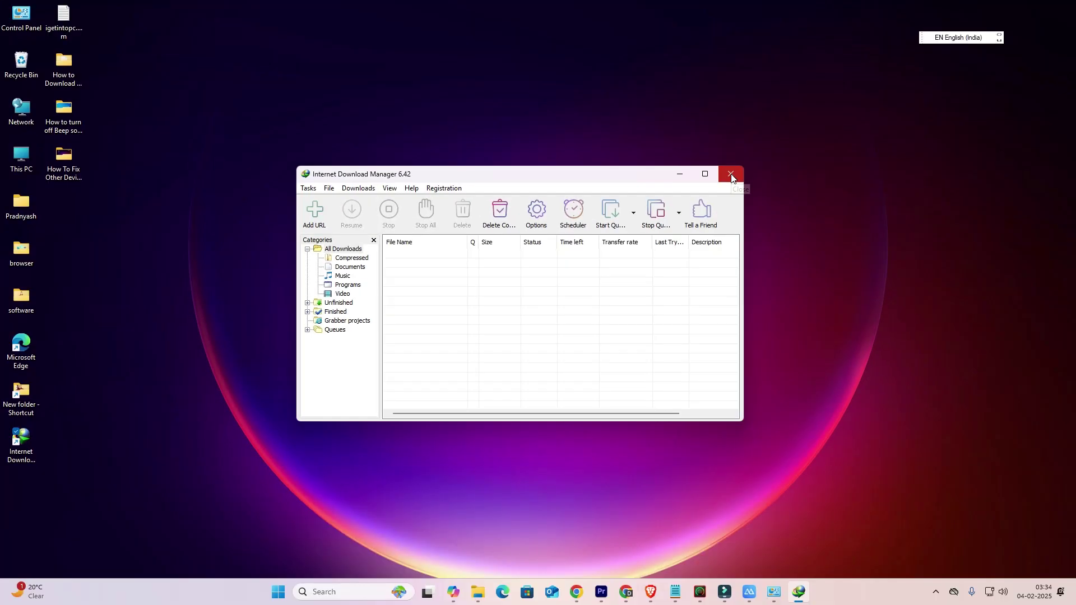
Close IDM, open Chrome, and check its Extensions page, which lists only Google Docs Offline
click(981, 49)
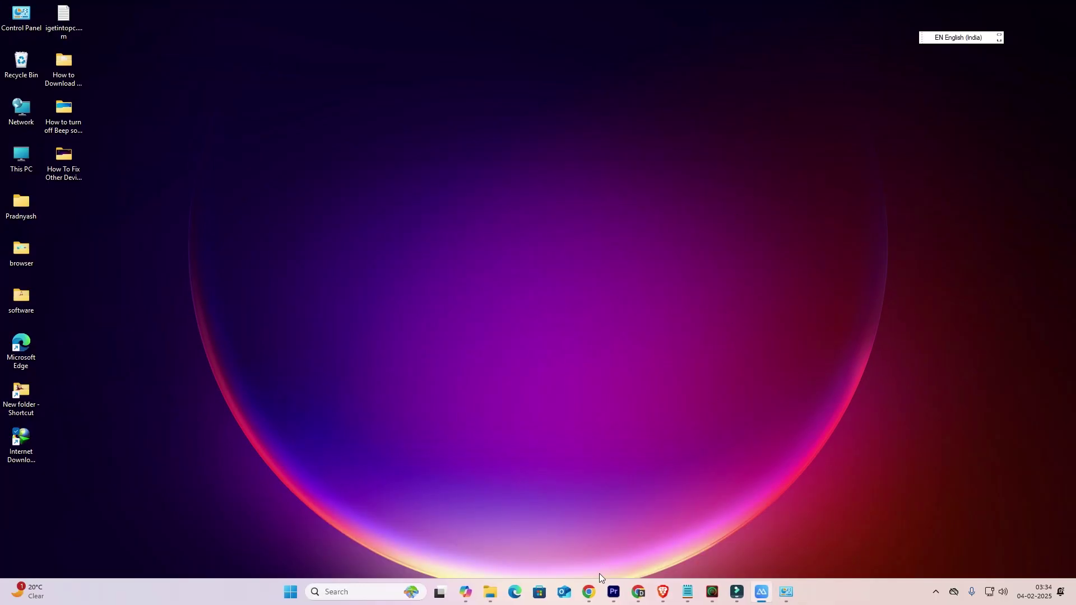
click(589, 592)
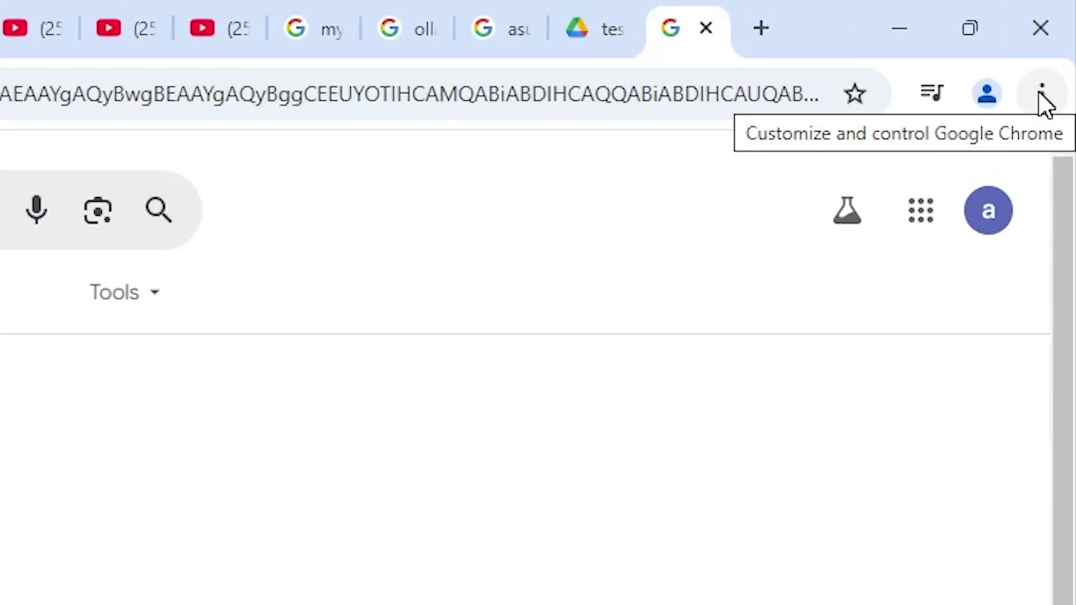
click(1041, 94)
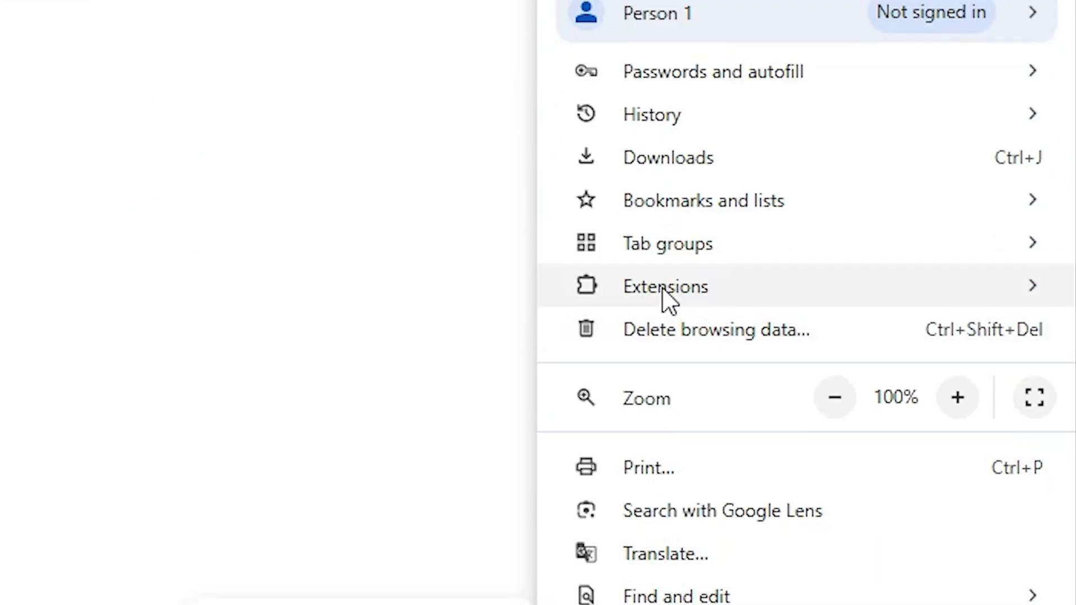
mouse_move(667, 298)
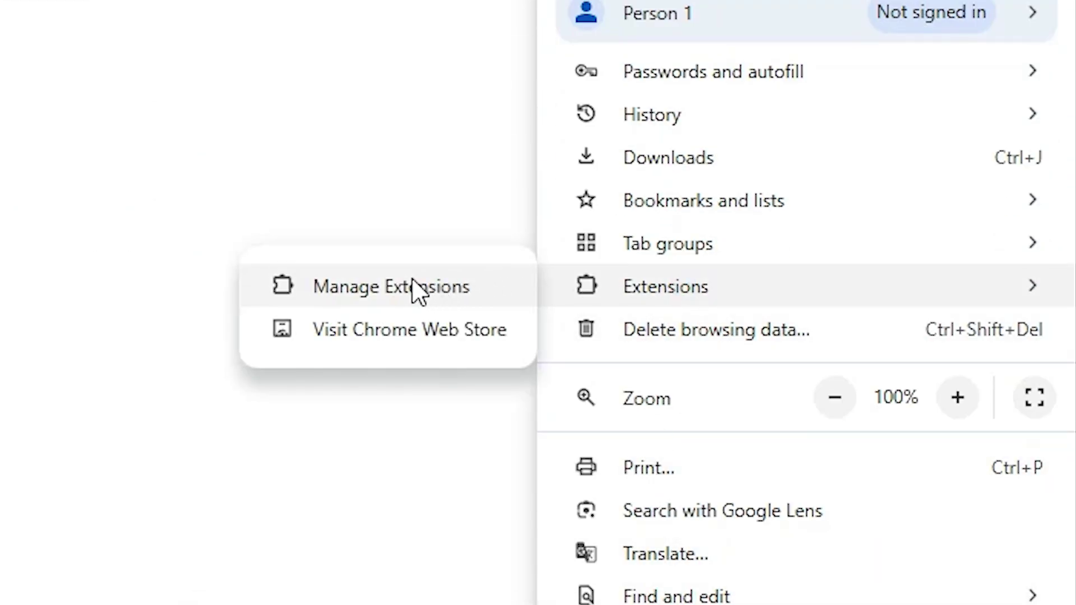
click(431, 286)
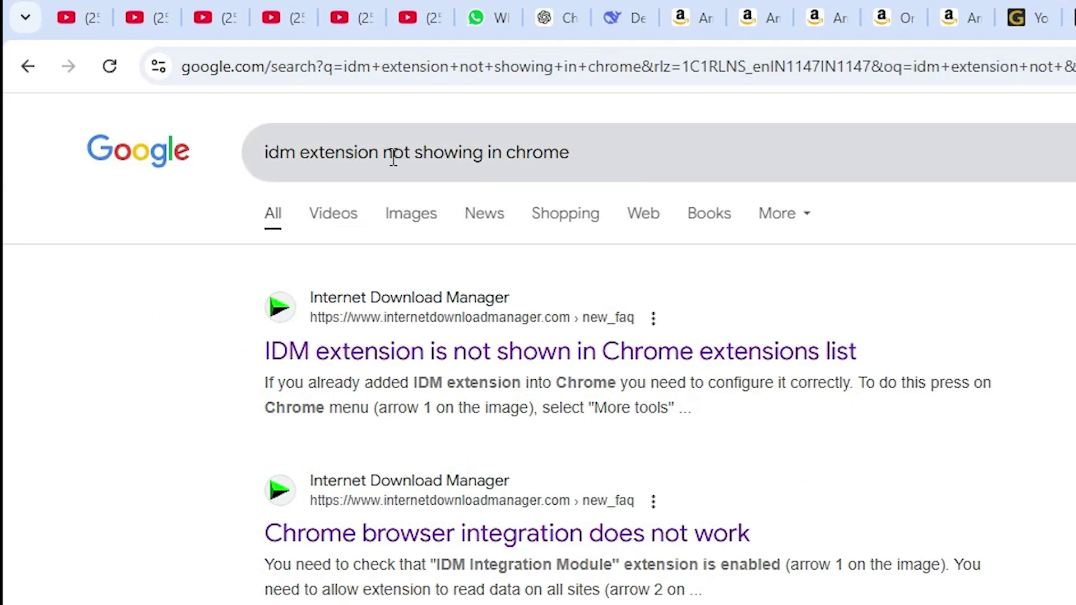
Re-run the search and open the first internetdownloadmanager.com result, IDM's Chrome integration FAQ, in a new tab
click(617, 155)
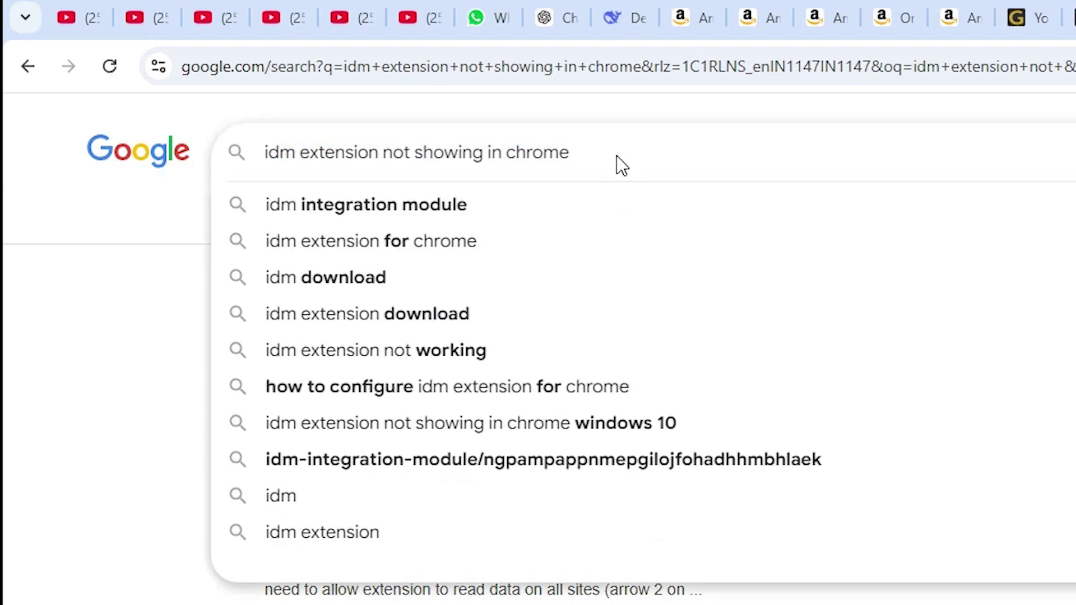
key(Return)
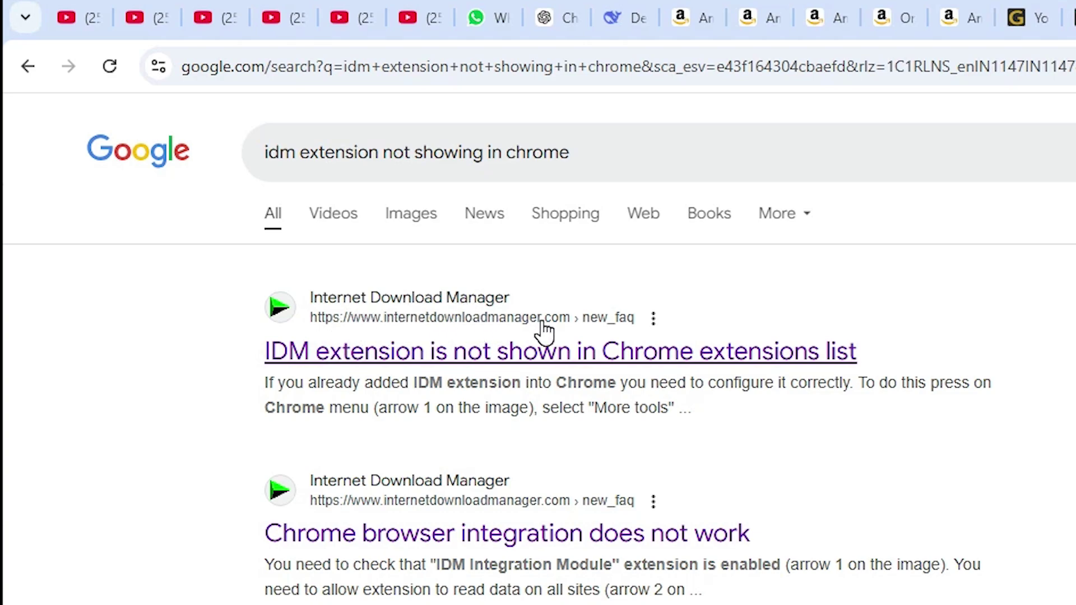
right_click(504, 369)
click(578, 381)
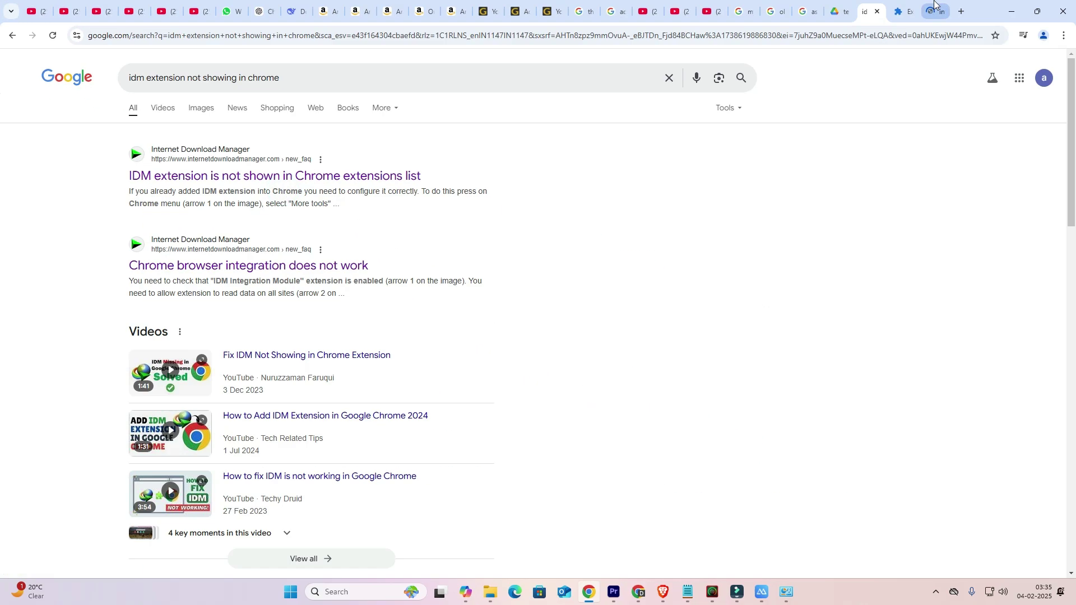
click(934, 7)
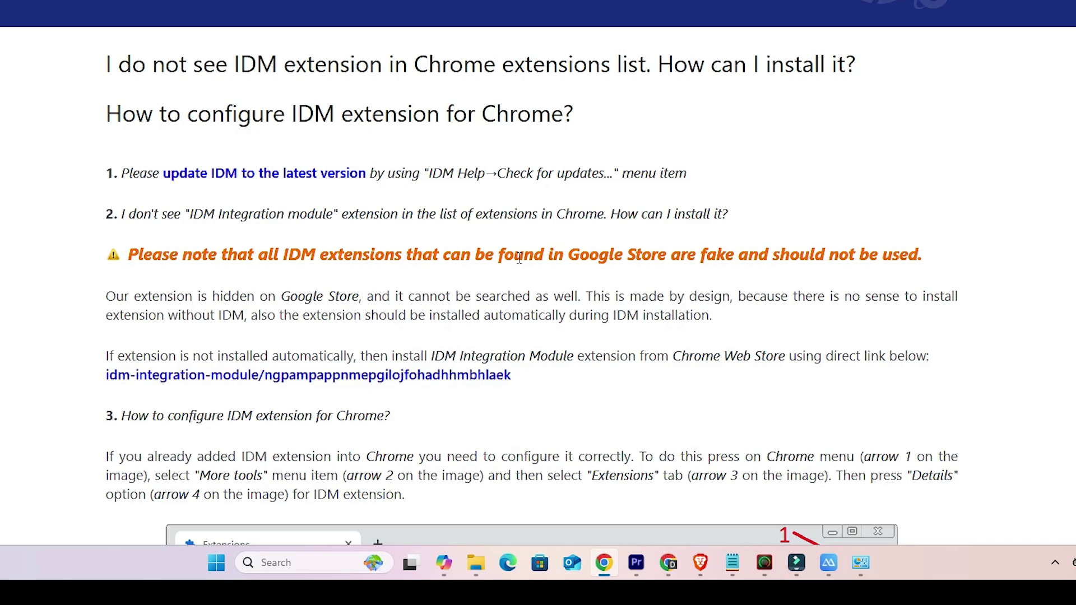
Open the FAQ's idm-integration-module Chrome Web Store link in a new tab
scroll(499, 286, down, 5)
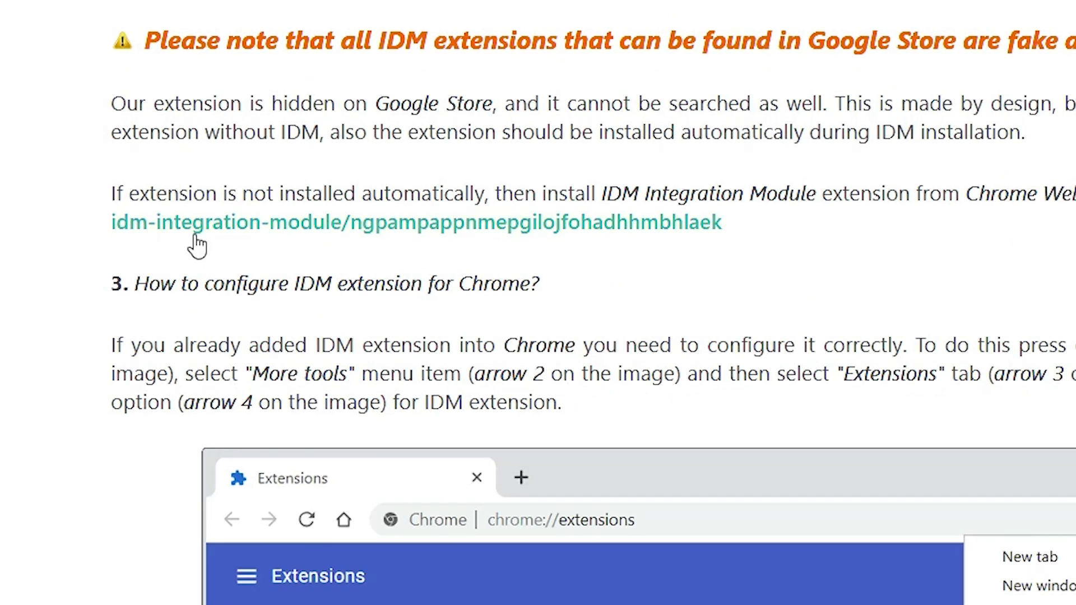
right_click(207, 228)
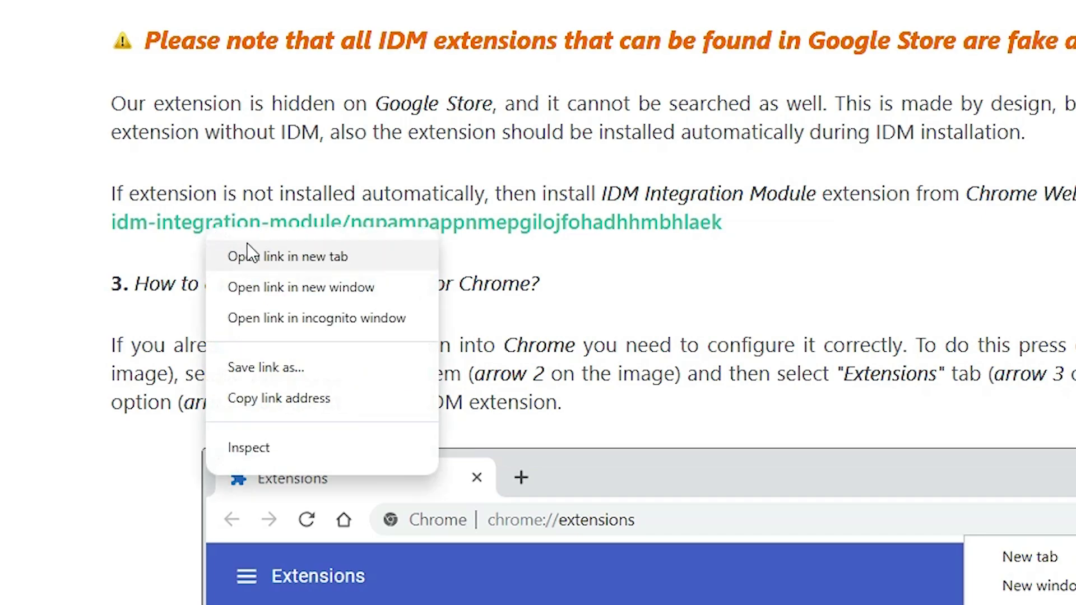
click(265, 255)
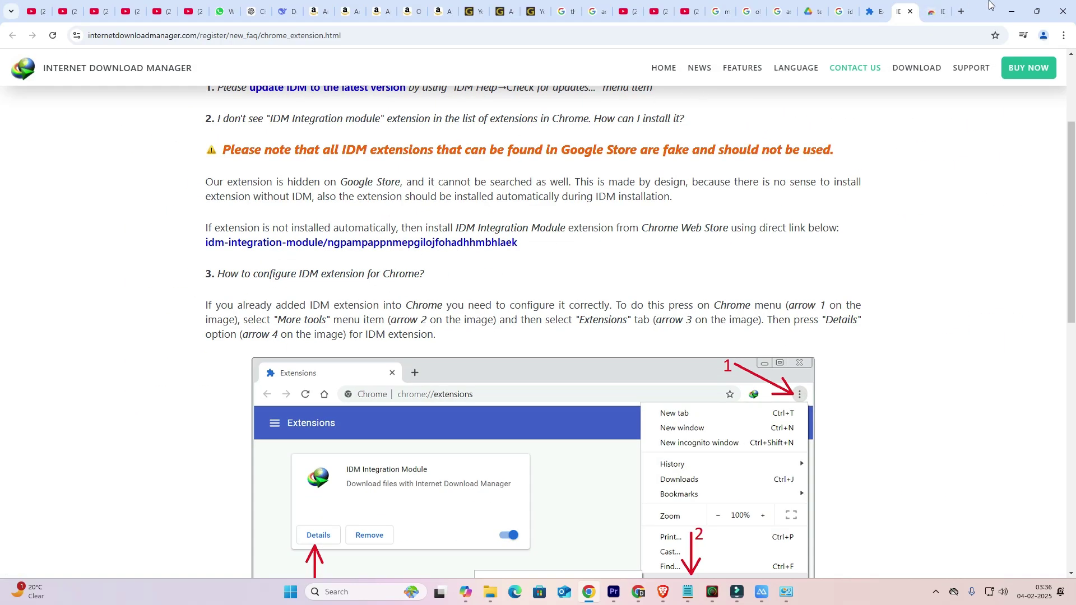
Install IDM Integration Module from its Chrome Web Store page and confirm Add extension
click(935, 11)
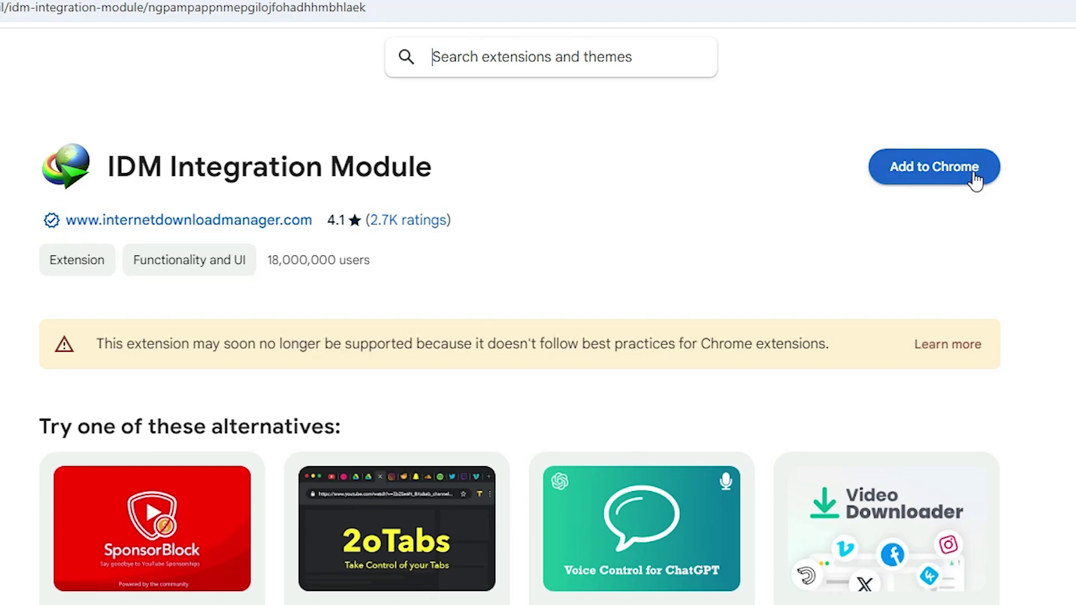
click(940, 171)
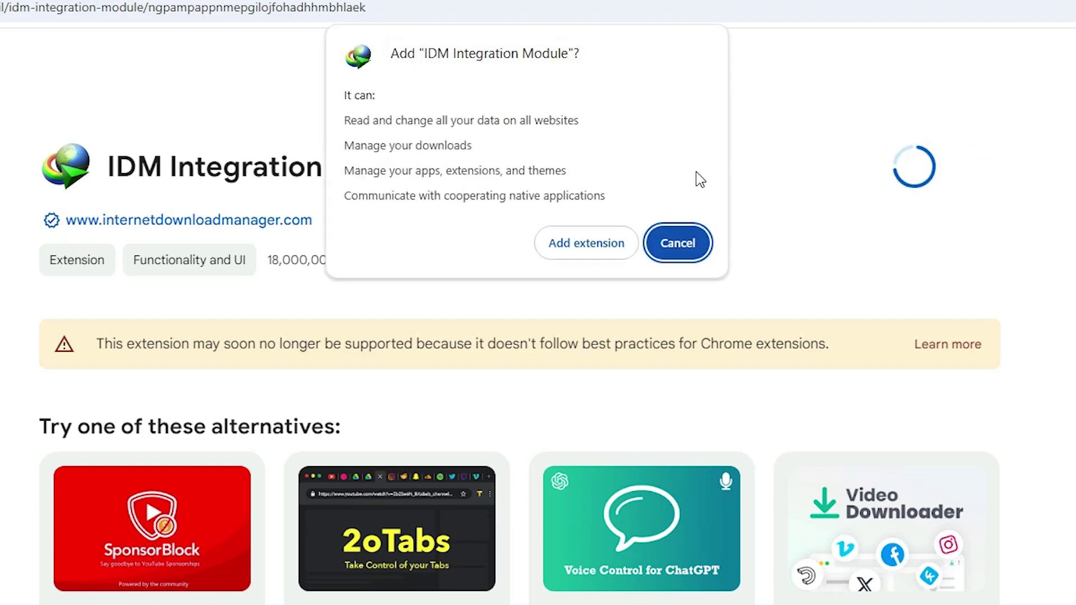
click(597, 247)
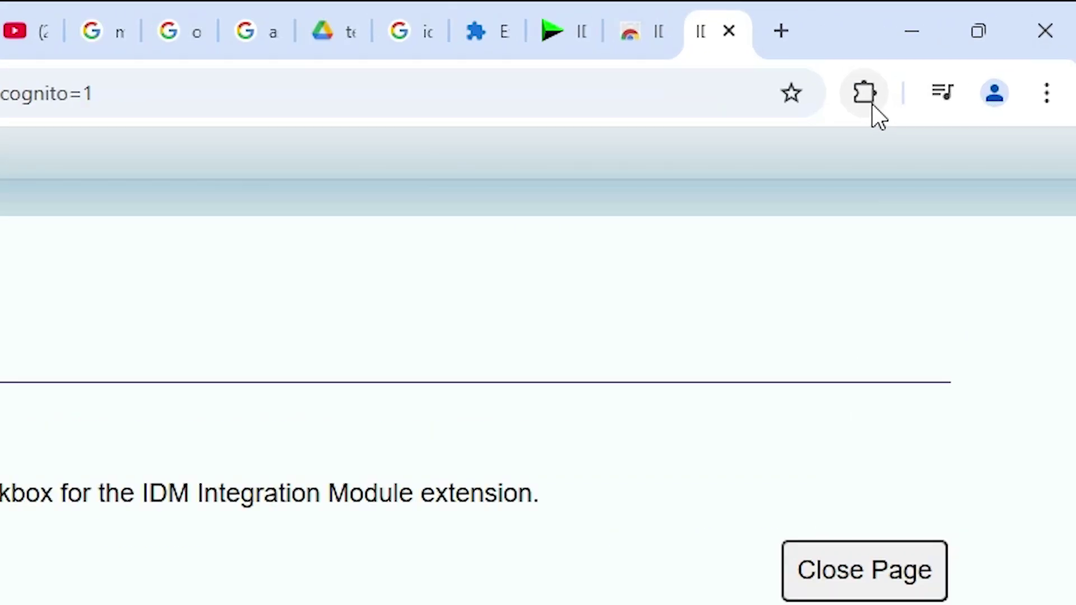
Verify IDM Integration Module 6.42.22 is enabled in Chrome's extensions, then go to the Drive tab
click(995, 38)
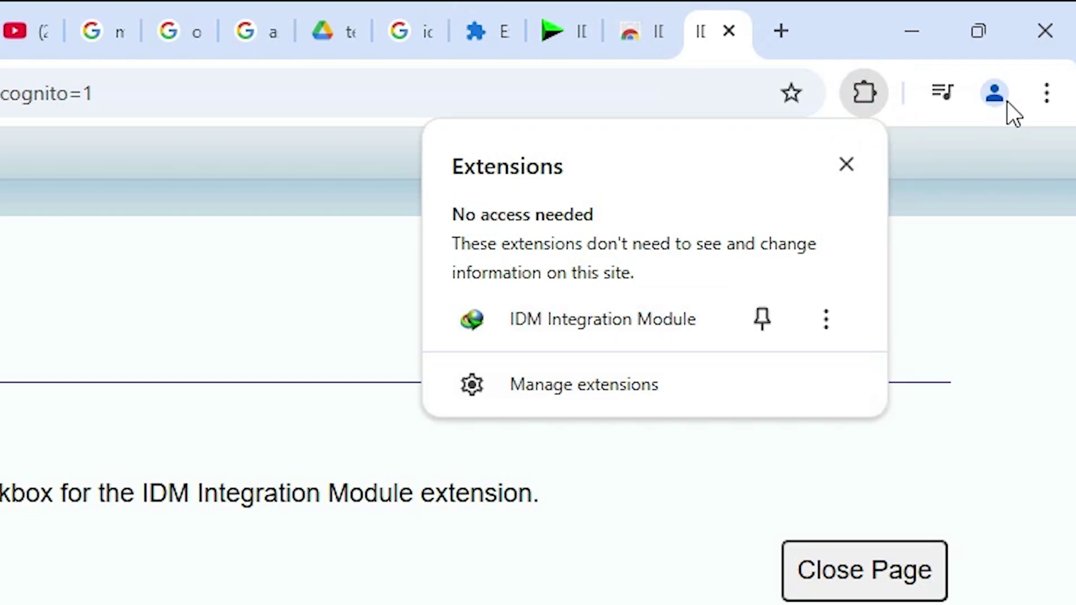
click(1048, 93)
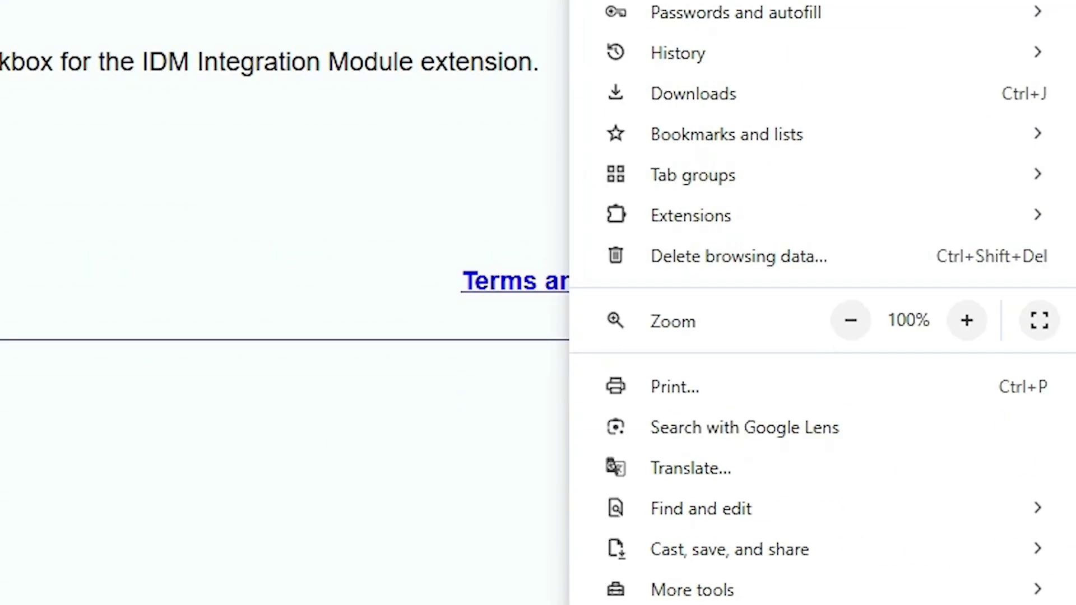
mouse_move(803, 167)
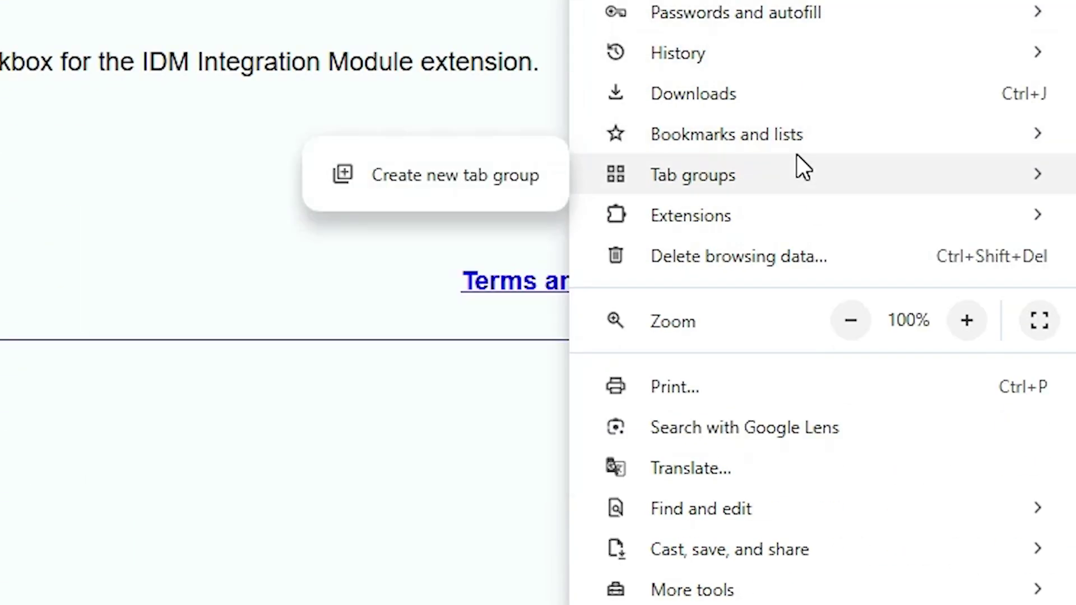
mouse_move(809, 220)
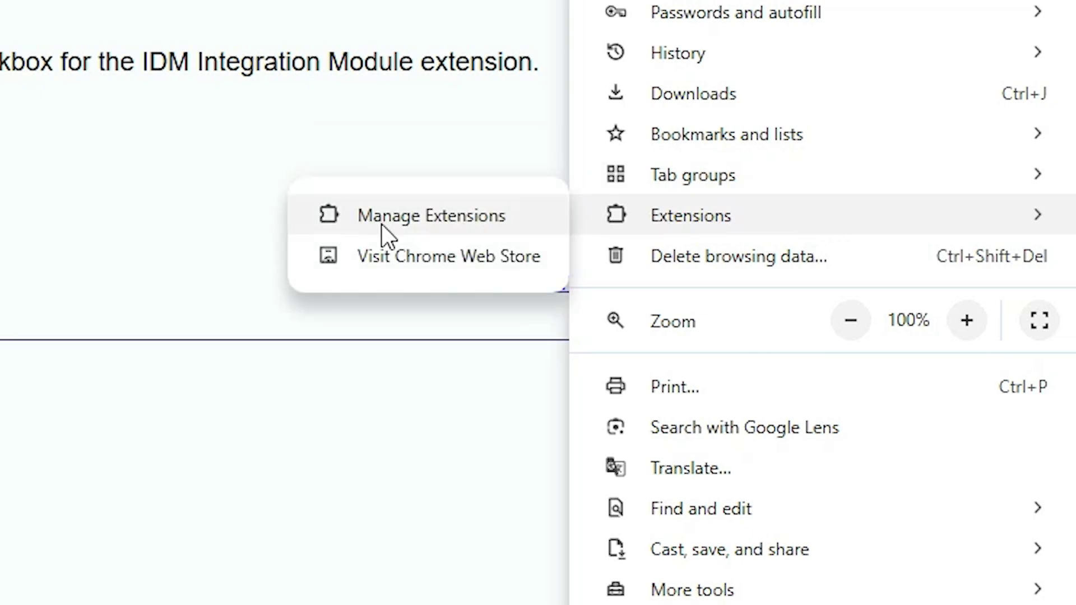
click(322, 225)
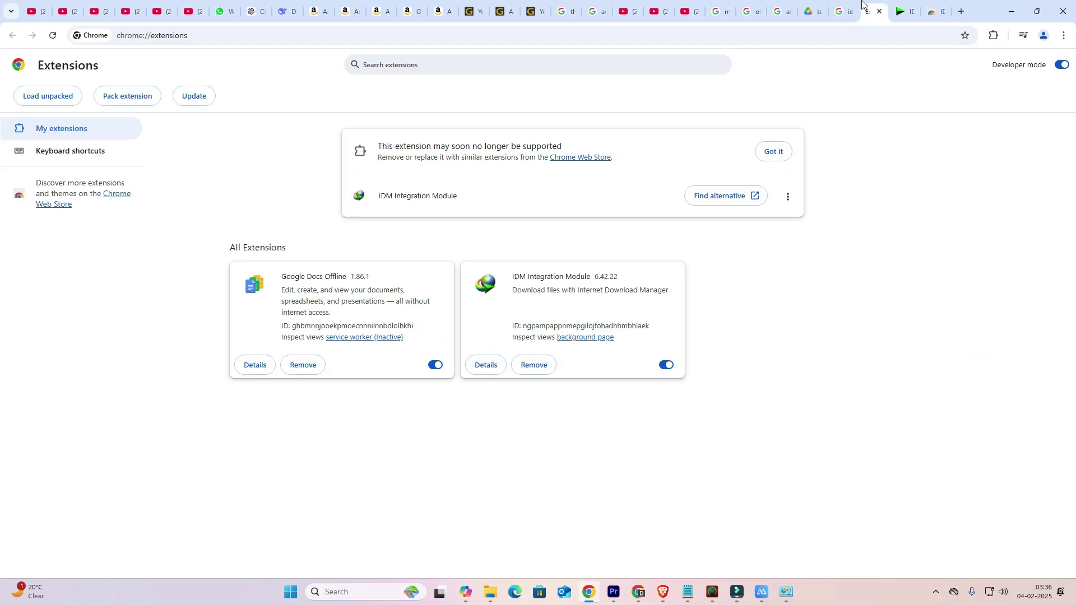
click(807, 6)
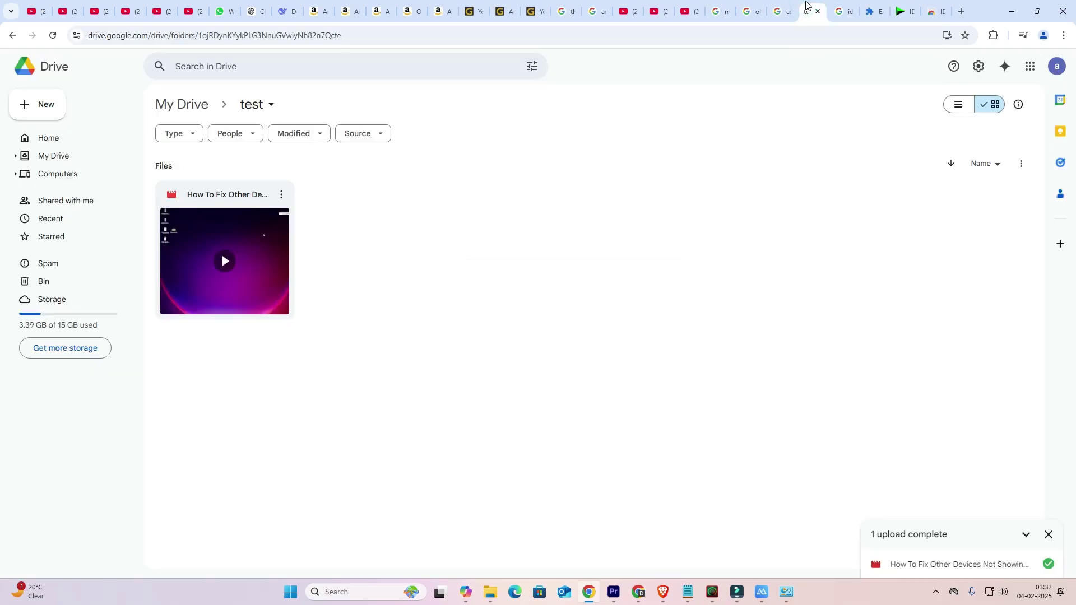
Reload the Drive 'test' folder and download its video anyway despite the virus-scan warning
click(368, 34)
key(Return)
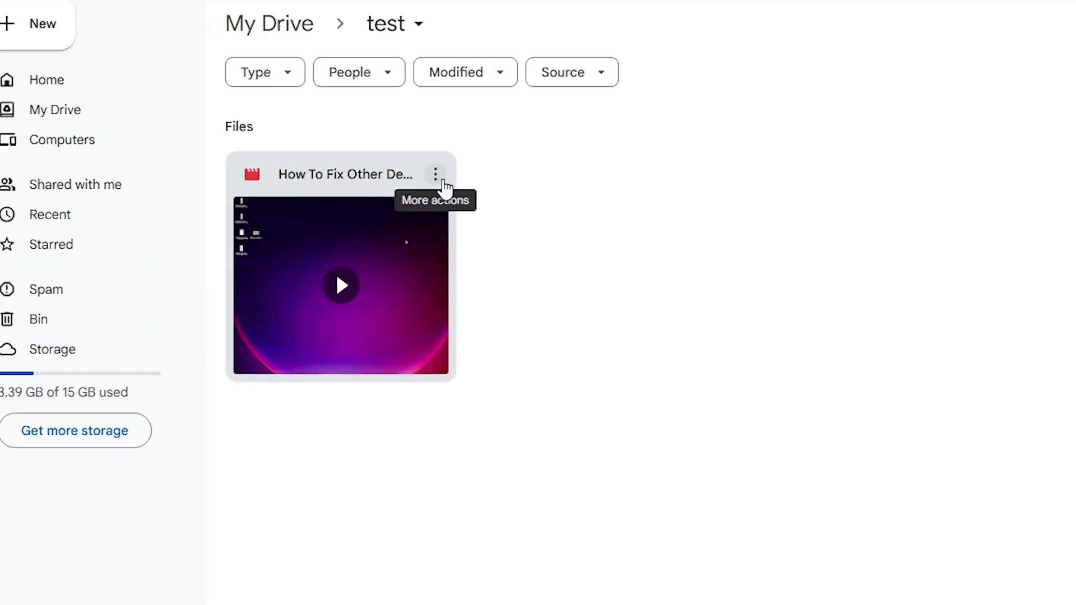
click(444, 182)
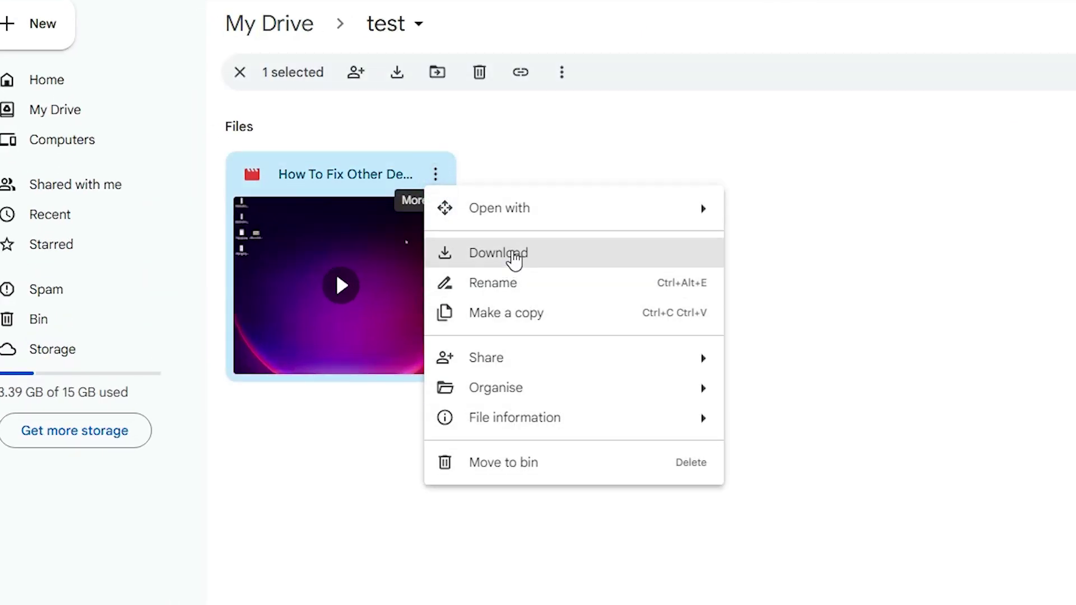
click(514, 257)
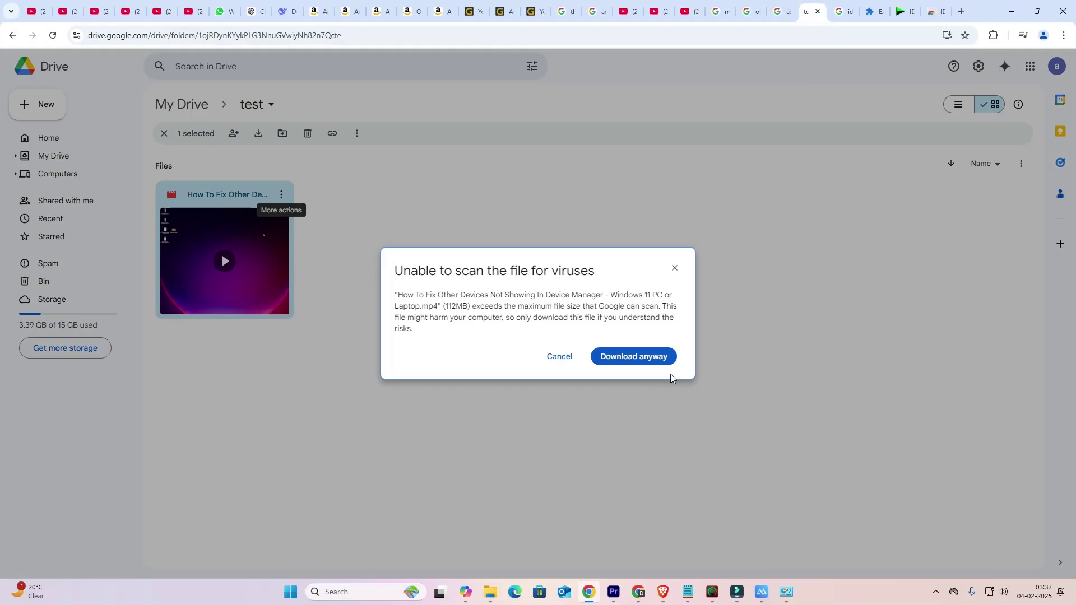
click(660, 365)
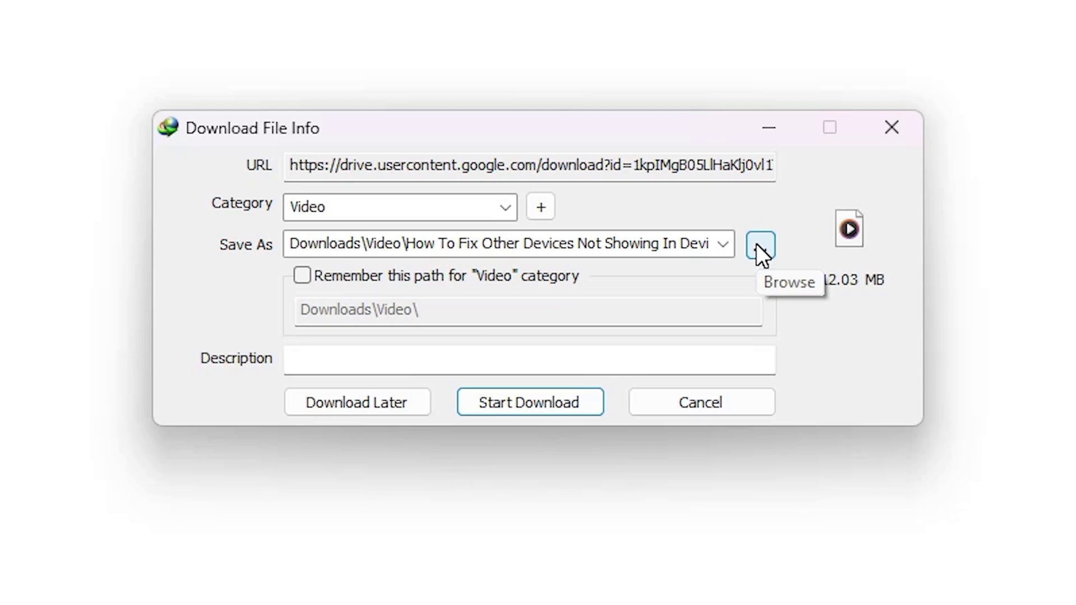
Download the 112.03 MB video with IDM to the Desktop and close the completion notice
click(760, 247)
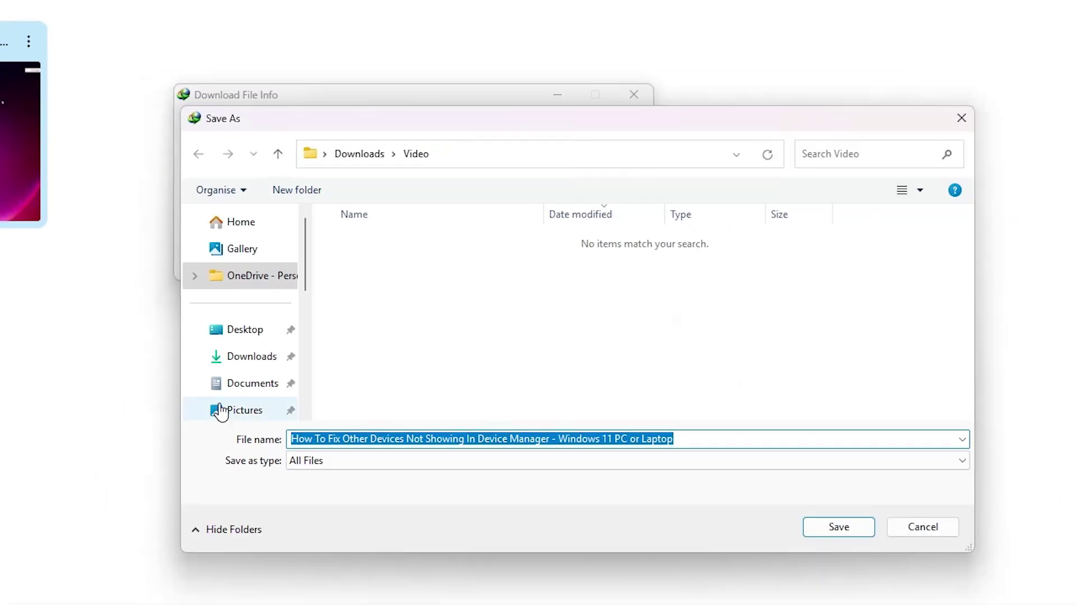
click(234, 331)
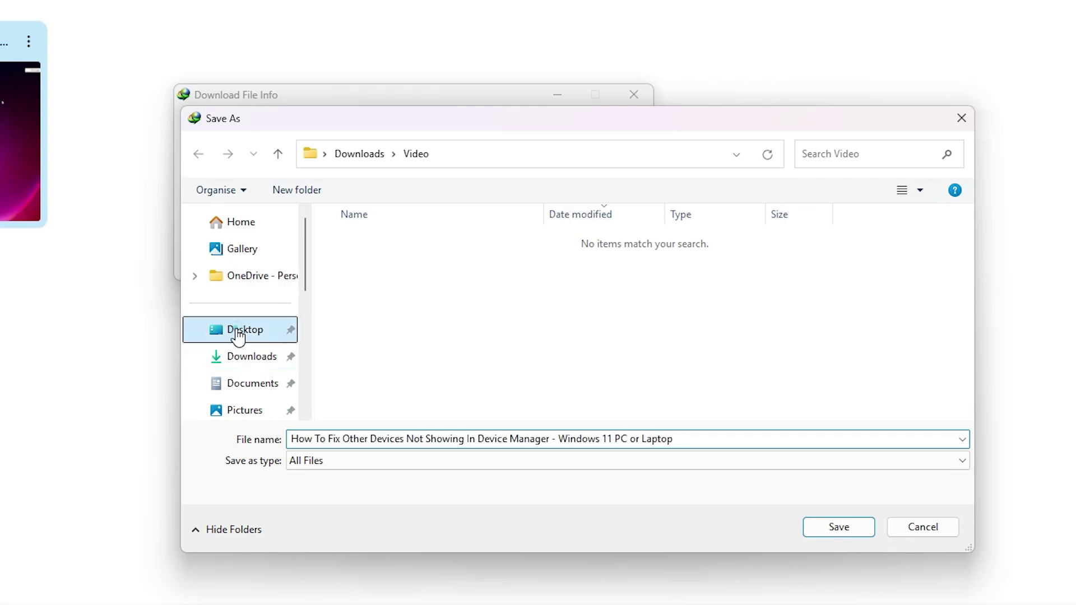
click(823, 532)
click(537, 403)
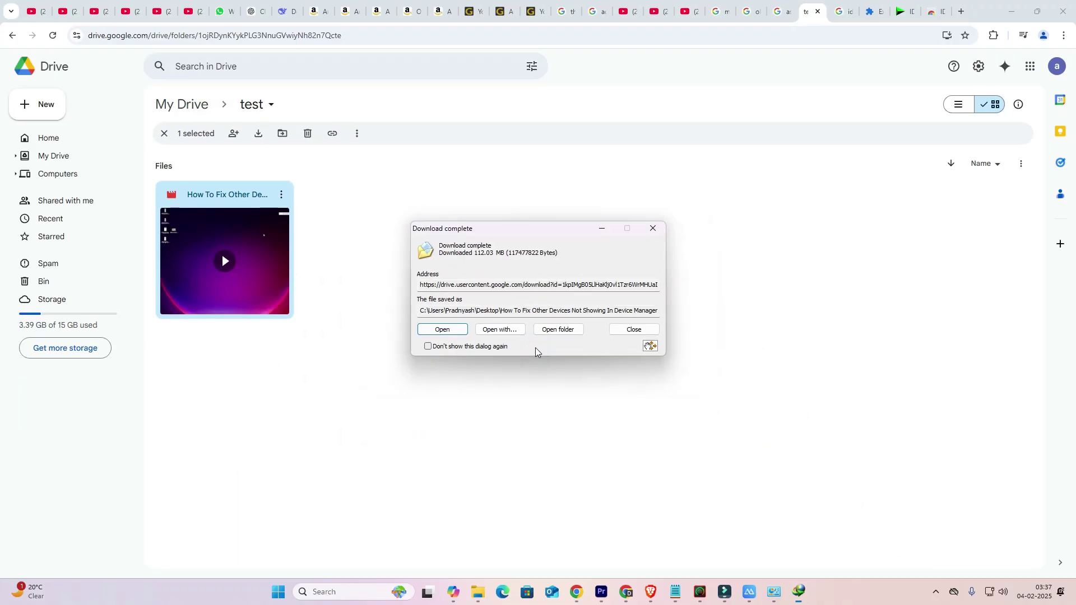
click(636, 329)
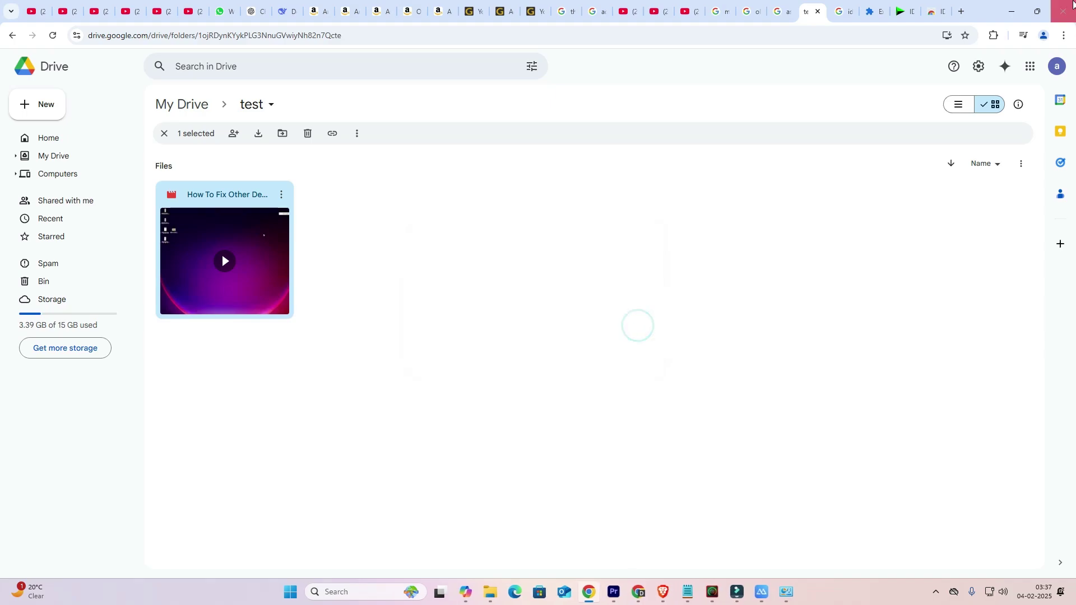